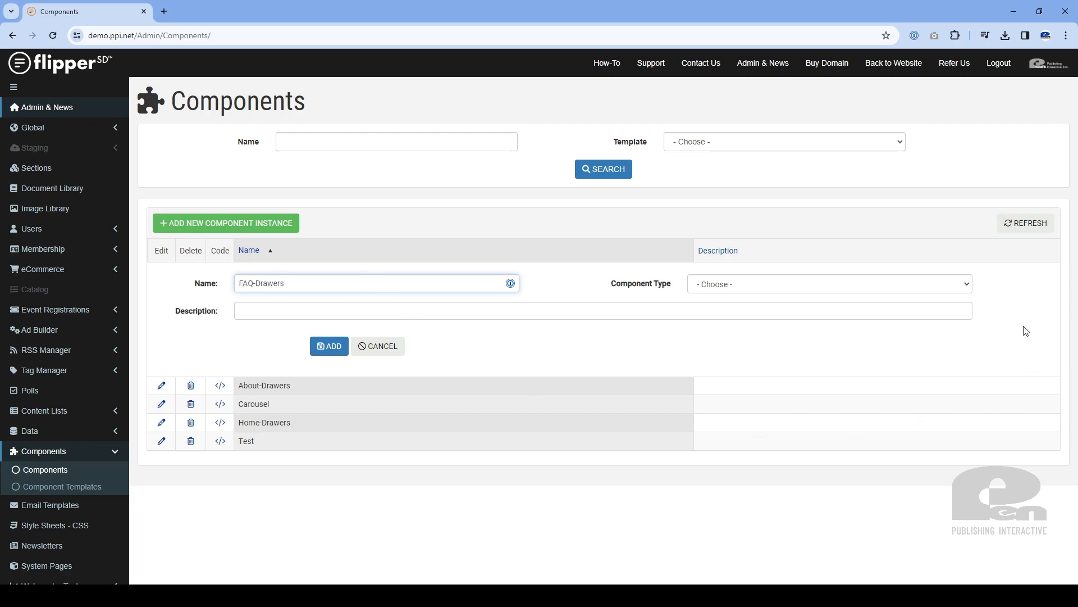
# Set the component type of the new FAQ-Drawers instance to Drawers and add the instance
pyautogui.click(968, 287)
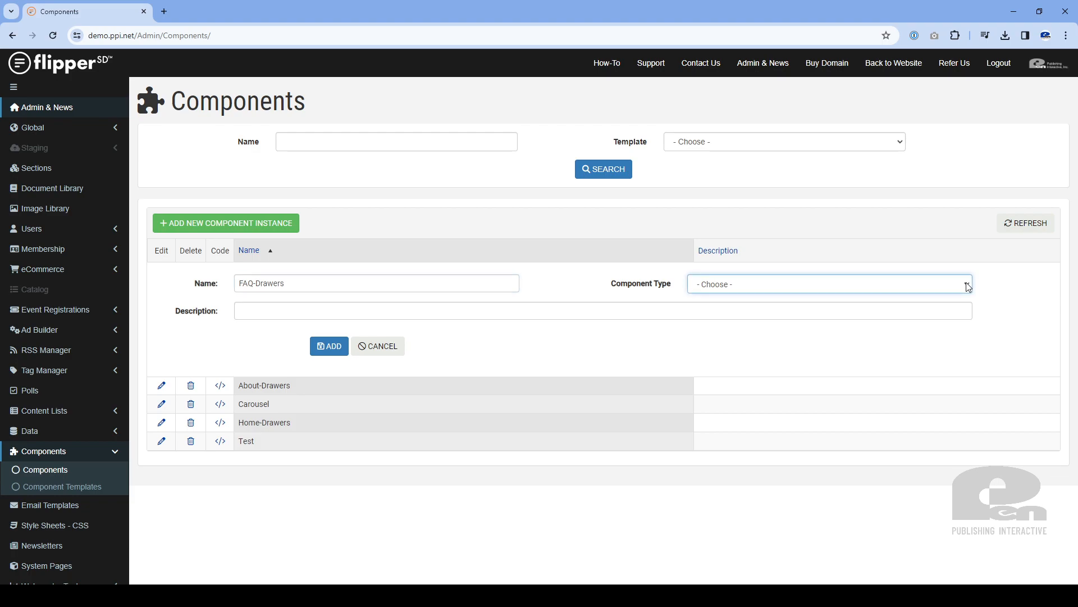
pyautogui.click(749, 340)
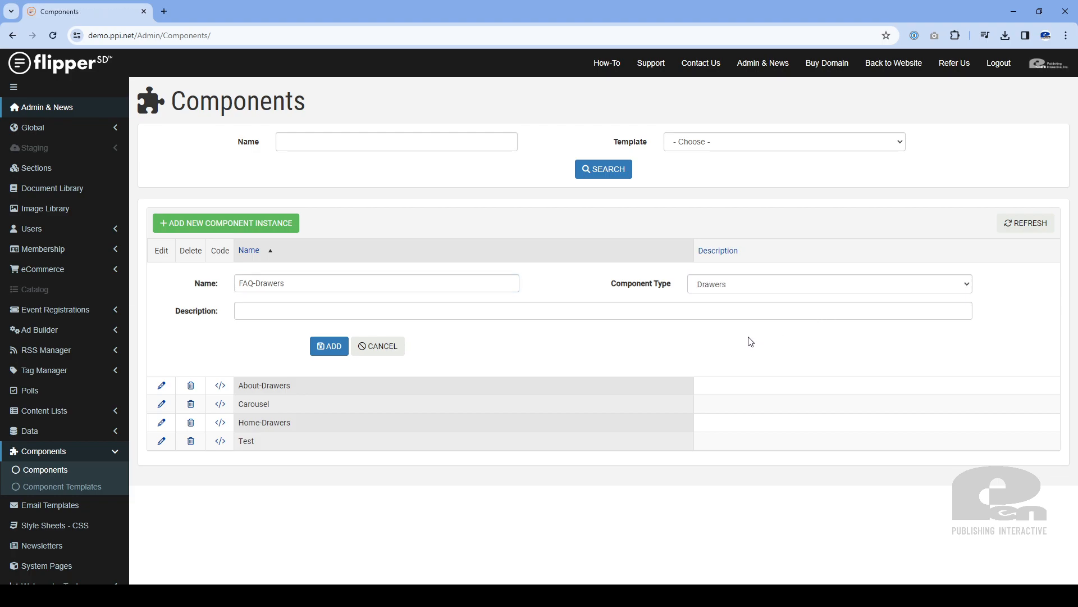
pyautogui.click(330, 351)
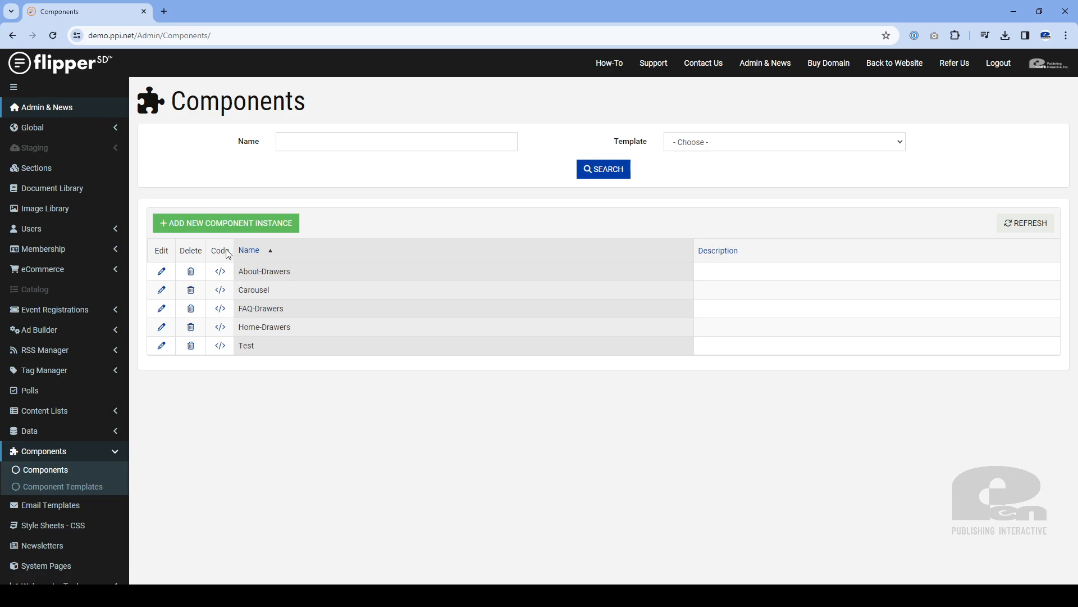
# Copy the FAQ-Drawers component code and open the website's FAQ page for content editing
pyautogui.click(220, 310)
pyautogui.click(898, 67)
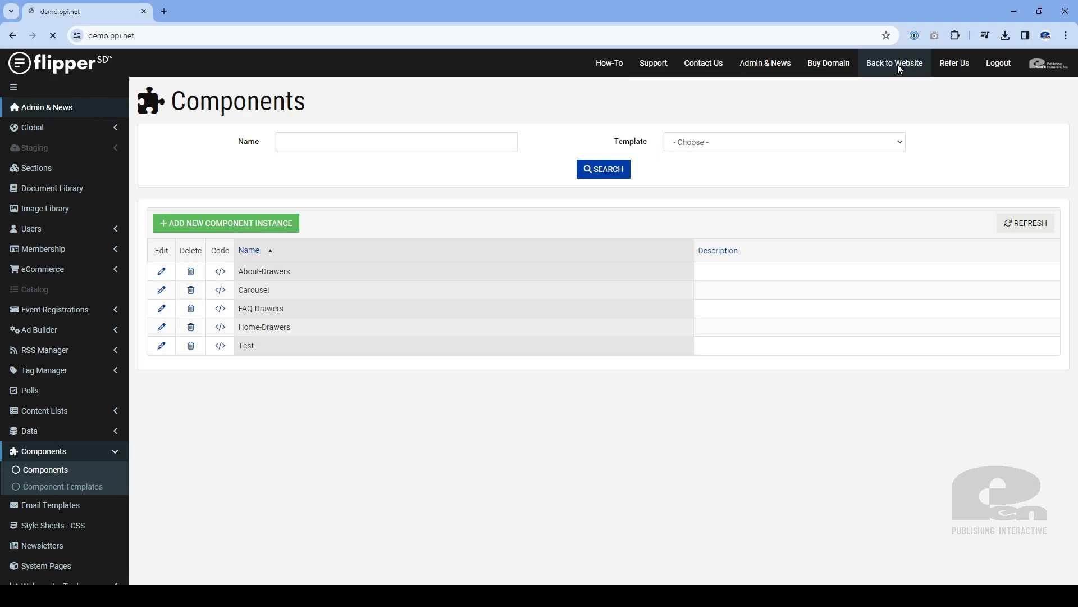
pyautogui.click(901, 87)
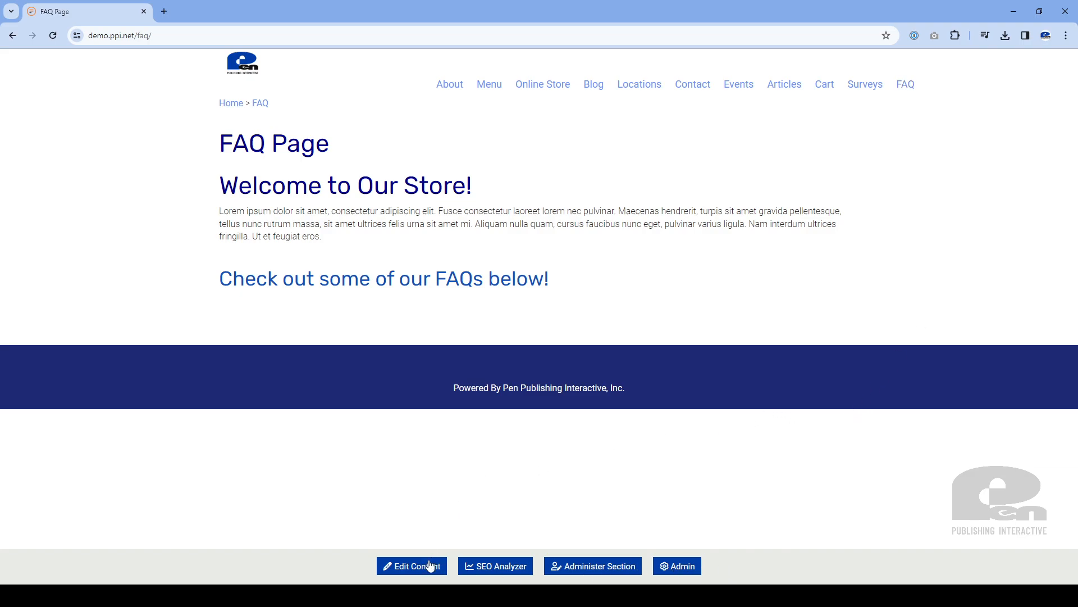
pyautogui.click(404, 566)
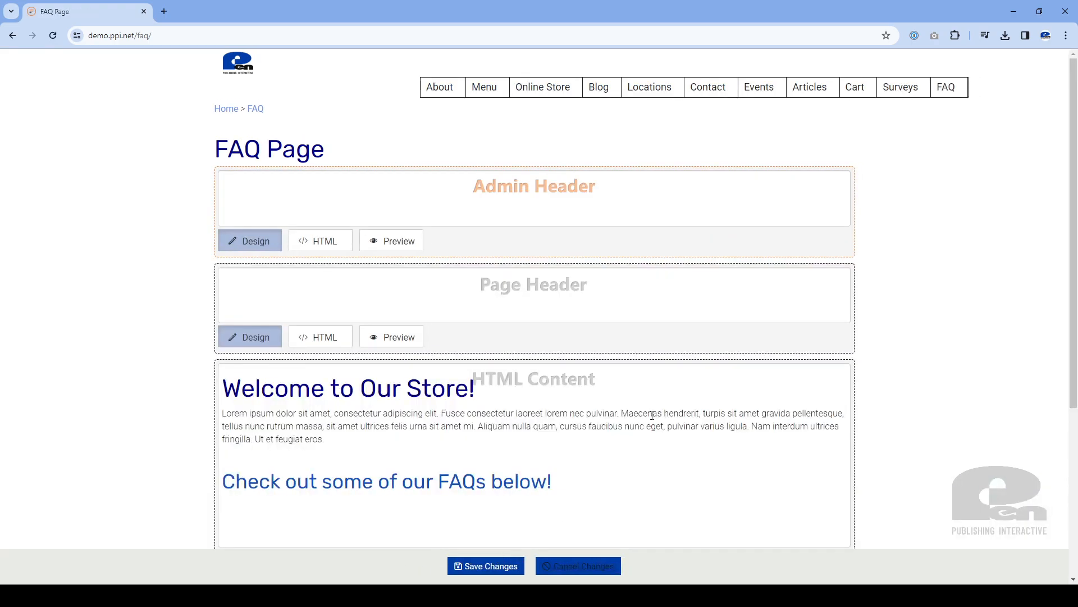
# Paste the copied FAQ-Drawers code on a new line at the end of the HTML Content source and save the page
pyautogui.scroll(-2, 652, 414)
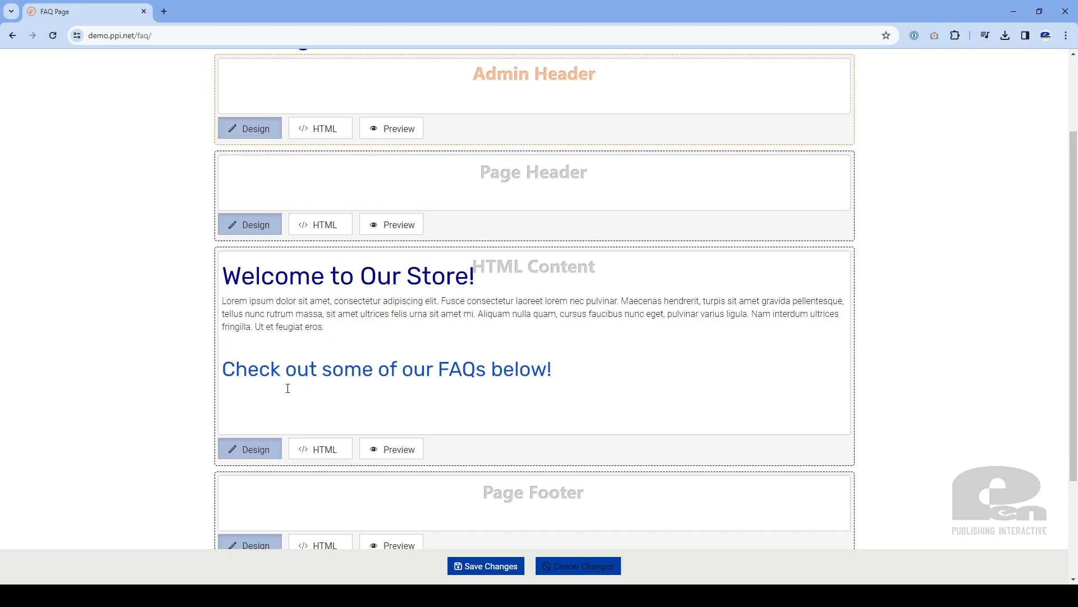
pyautogui.click(323, 452)
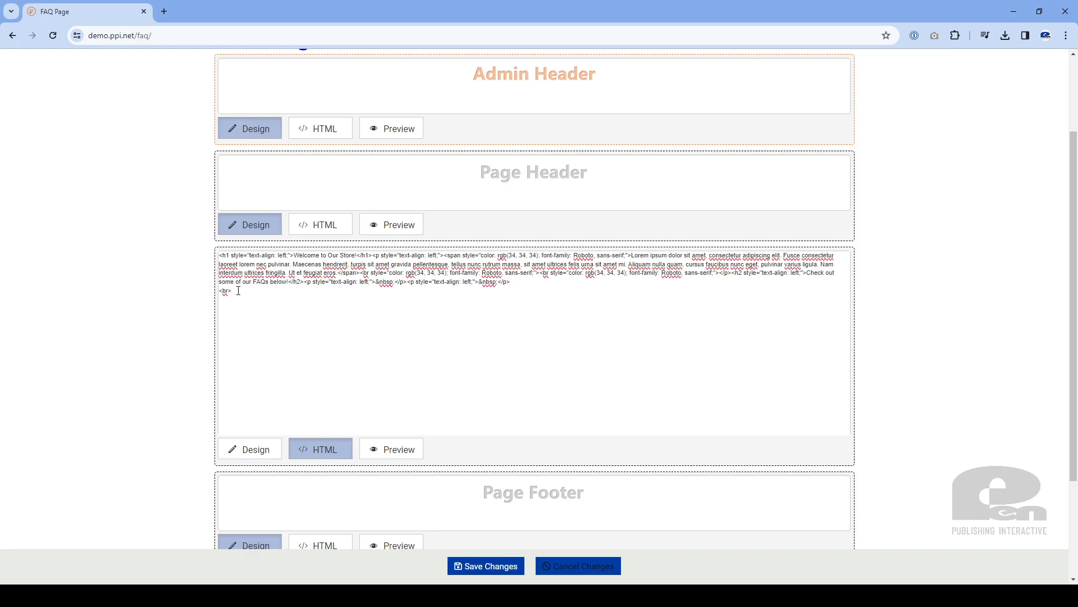
pyautogui.hotkey('ctrl', 'v')
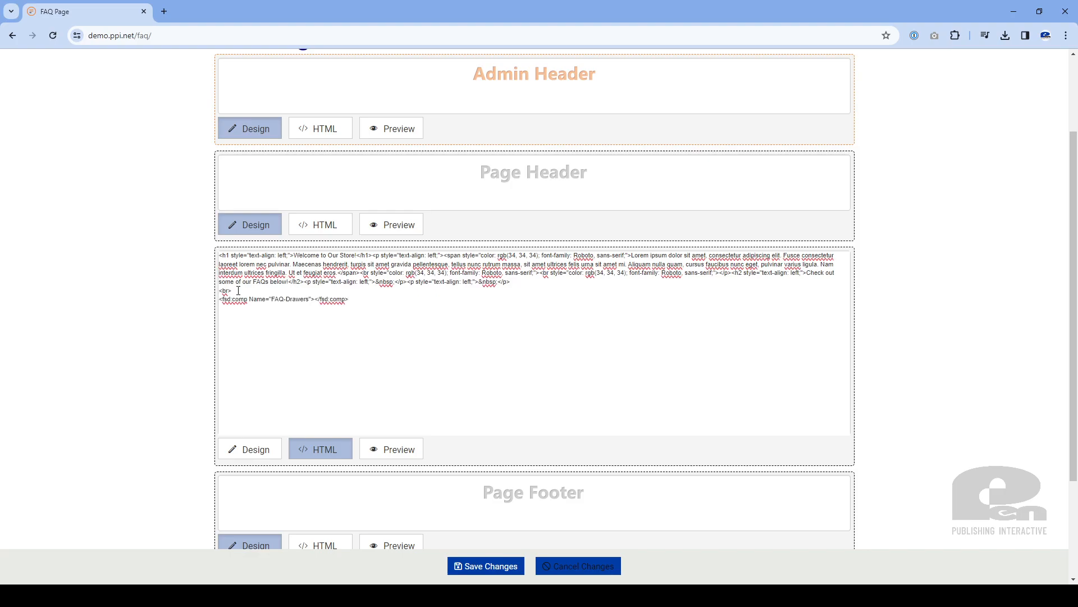
pyautogui.click(247, 455)
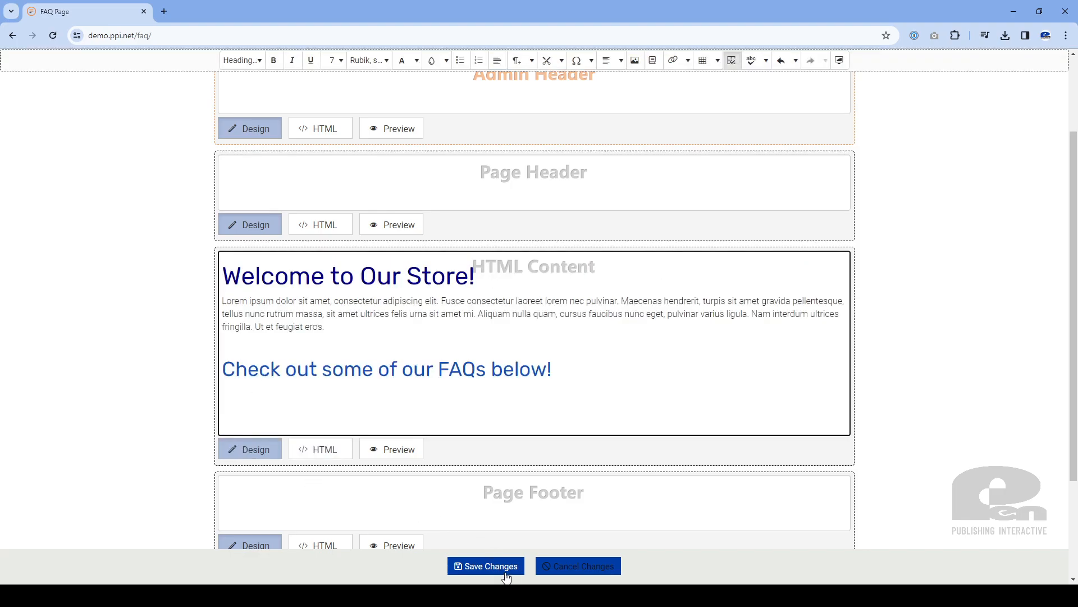
pyautogui.click(486, 566)
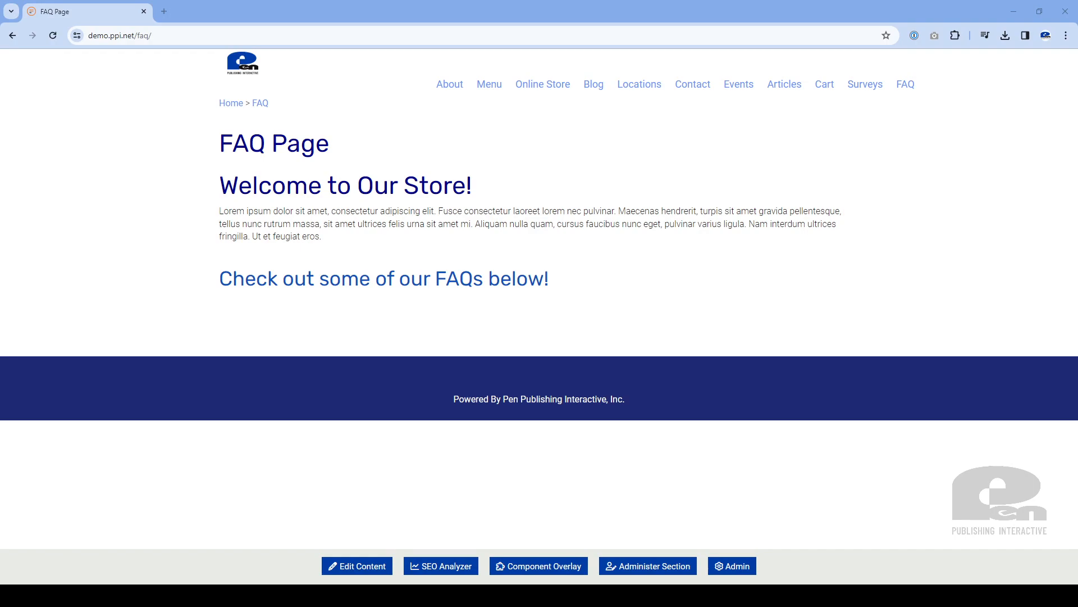
# Reload the FAQ page, show the component overlay and open the drawers component's data for editing
pyautogui.click(342, 36)
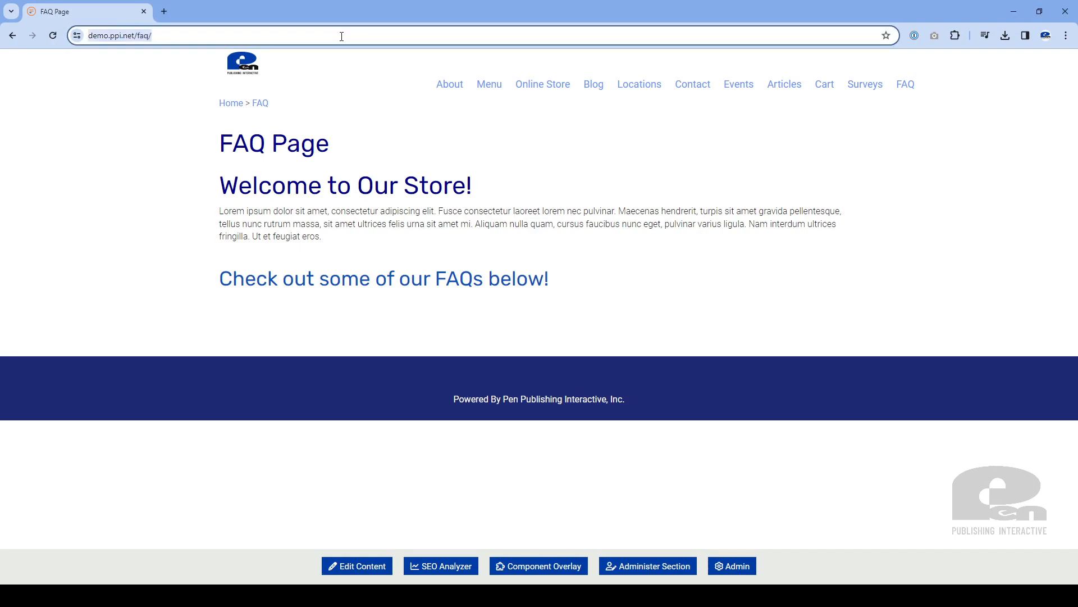
pyautogui.press('Return')
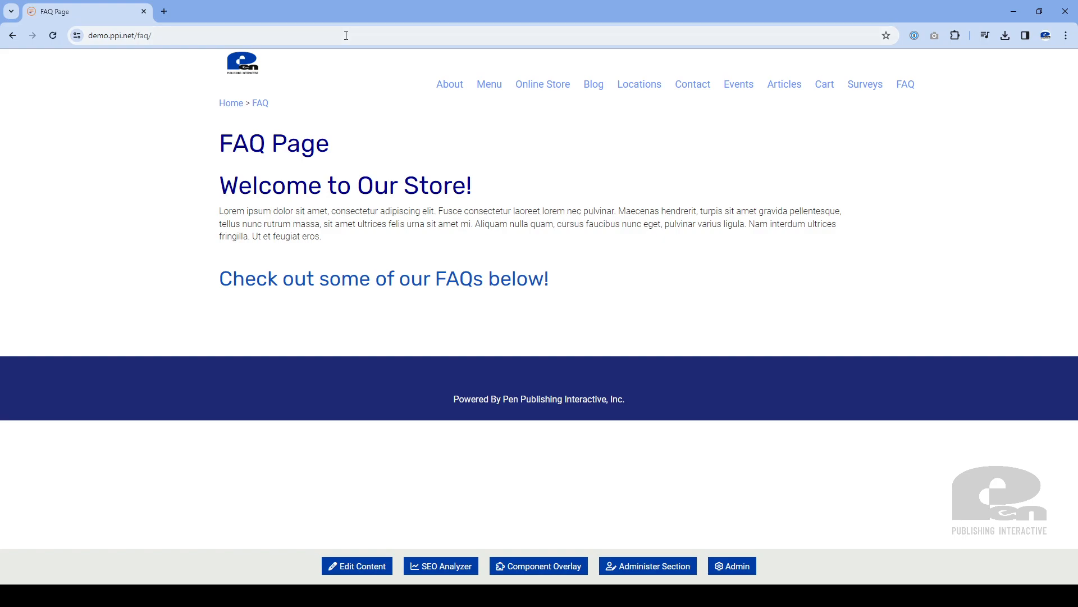
pyautogui.click(526, 572)
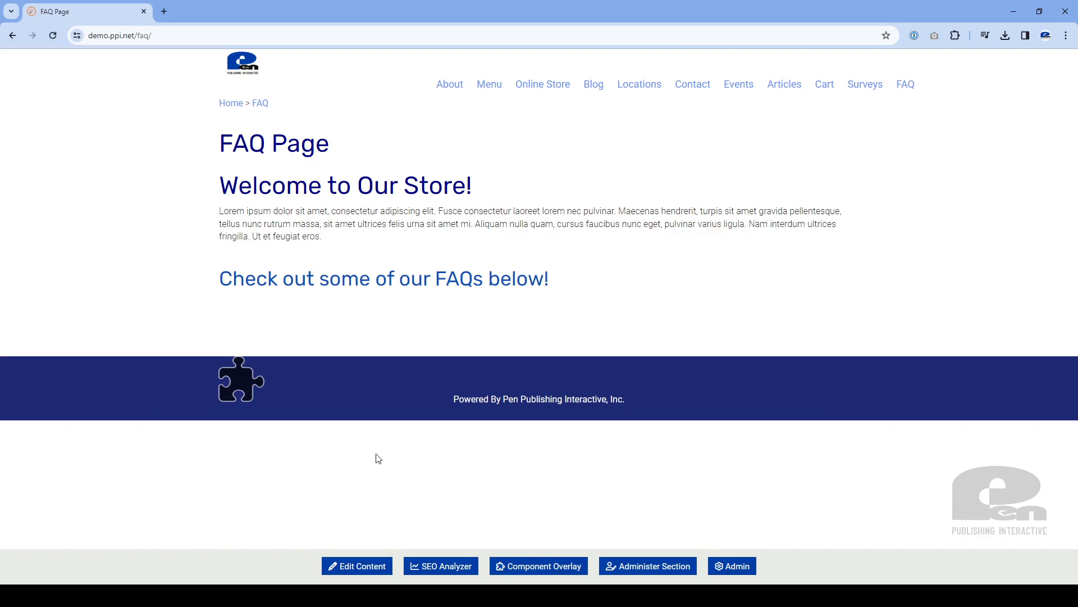
pyautogui.click(243, 377)
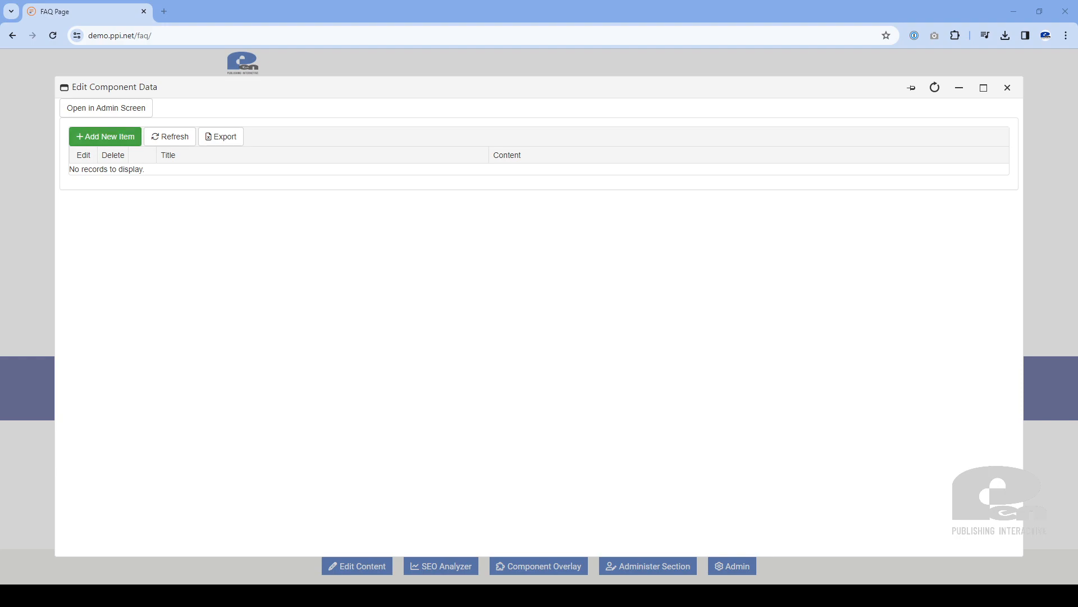
# Start a new drawer item titled "What types of coffee do you offer?"
pyautogui.click(116, 143)
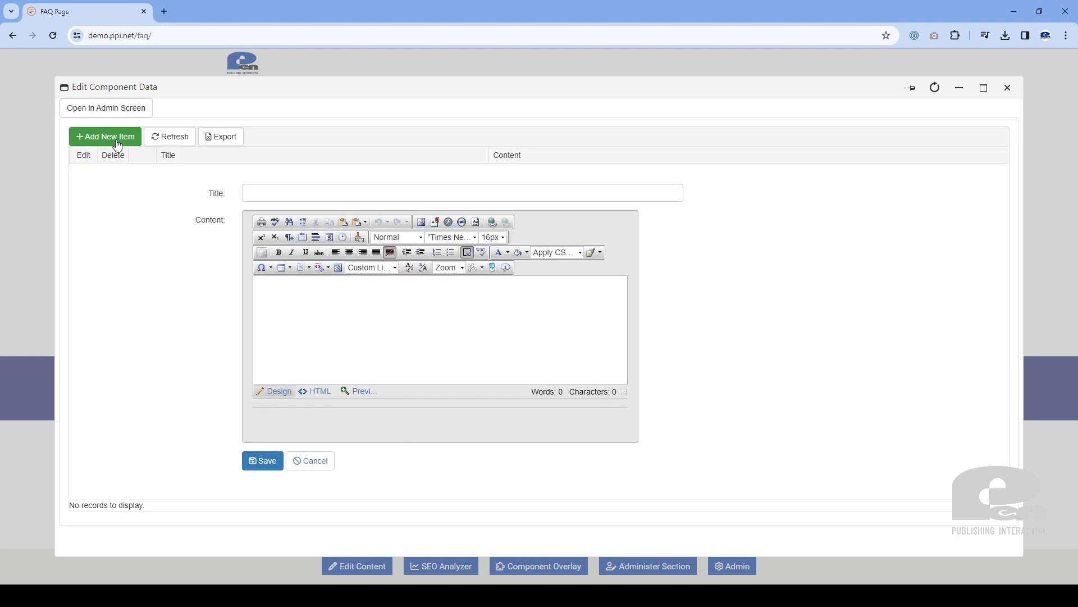
pyautogui.click(263, 193)
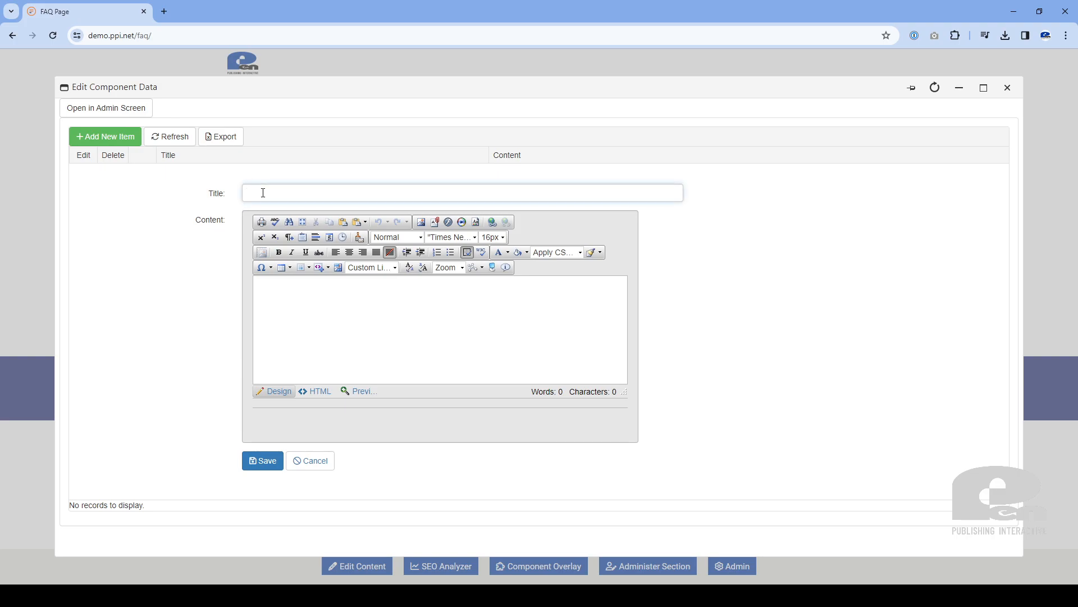
pyautogui.write('What types of coffee do you offer?')
pyautogui.hotkey('alt', 'Tab')
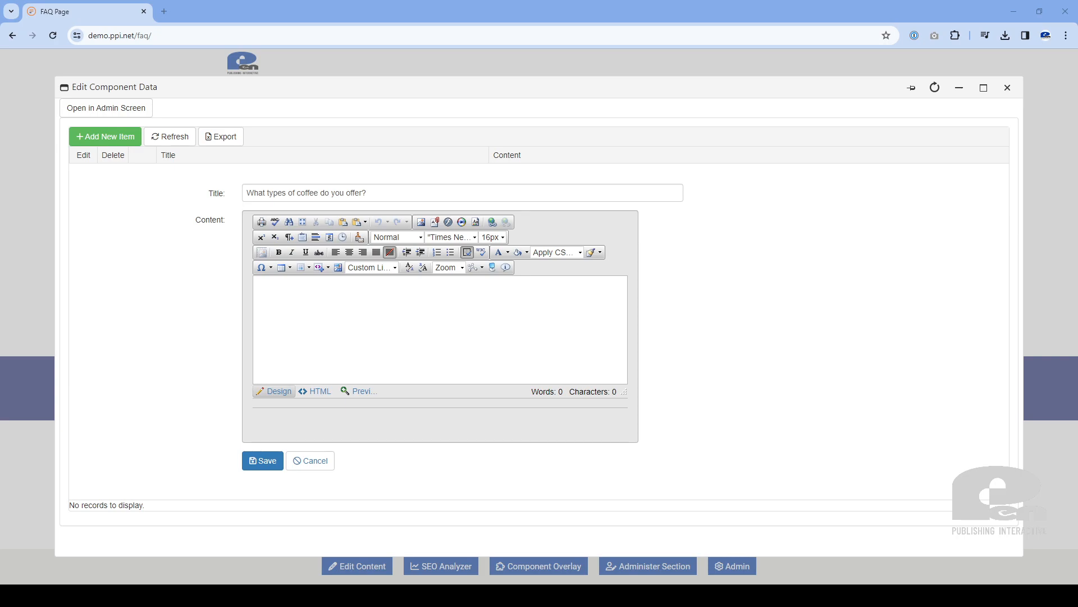
# Save the item with content "Our shop offers a variety of coffee drinks, such as lattes, cappuccinos, and Americanos. We also have a specialty drink of the week!"
pyautogui.click(300, 297)
pyautogui.hotkey('ctrl', 'v')
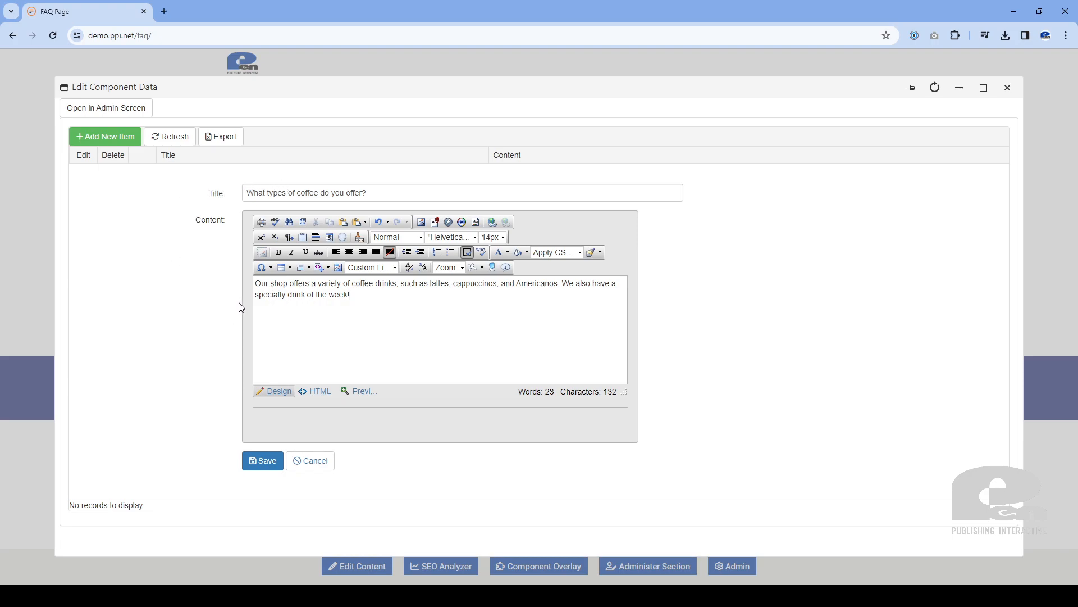
pyautogui.click(263, 462)
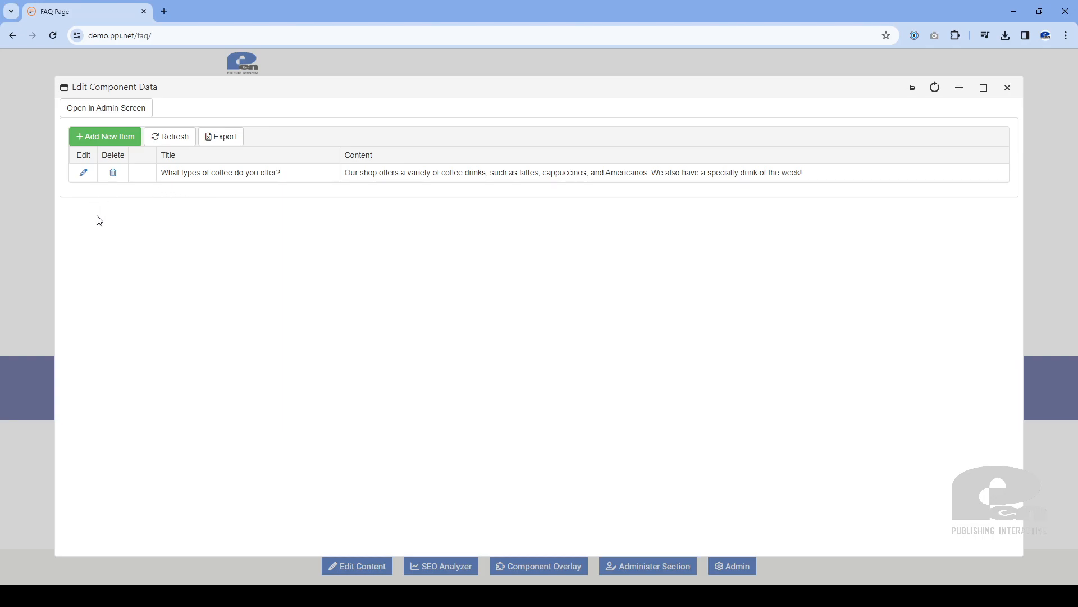
# Add an item titled "Do you offer any loyalty programs or discounts?" with content "Yes! Join our loyalty program here for special discounts for our rewards members."
pyautogui.click(96, 138)
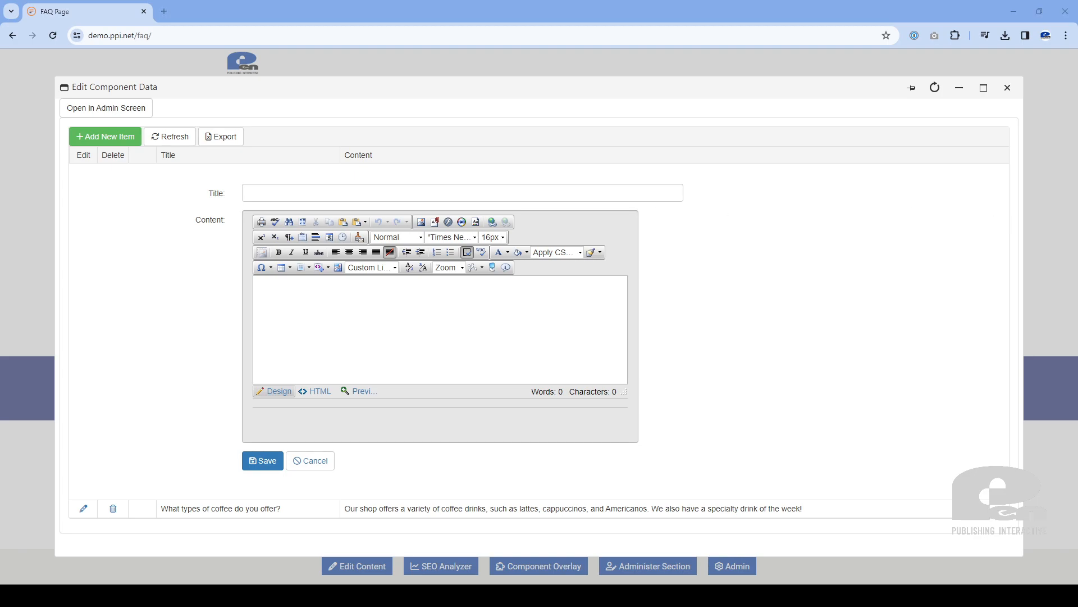
pyautogui.click(419, 193)
pyautogui.write('Do you offer any loyalty programs or discounts?')
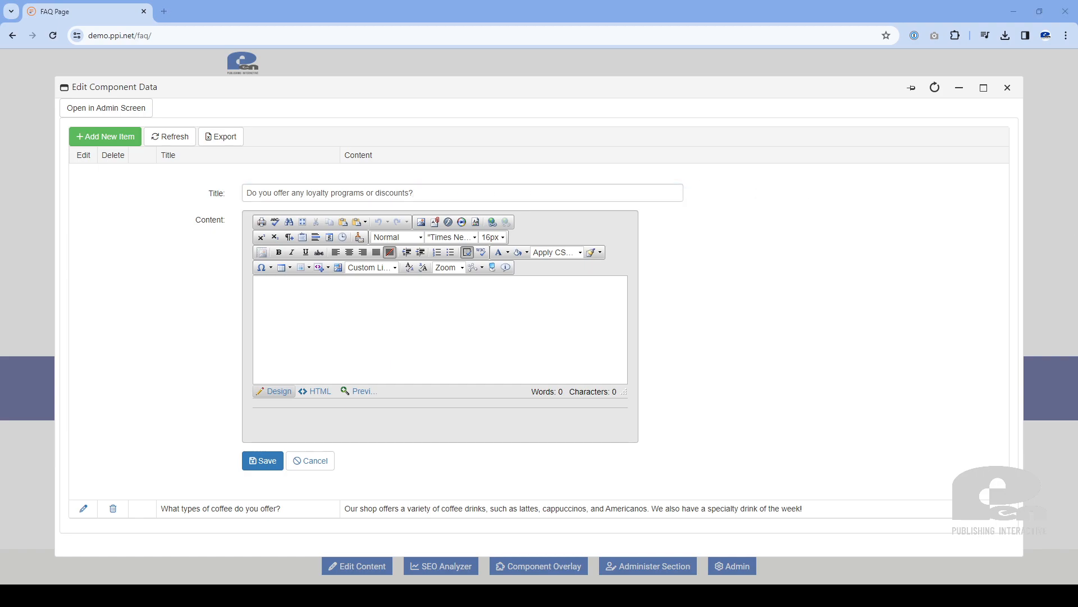
pyautogui.click(522, 316)
pyautogui.write('Yes! Join our loyalty program here for special discounts for our rewards members.')
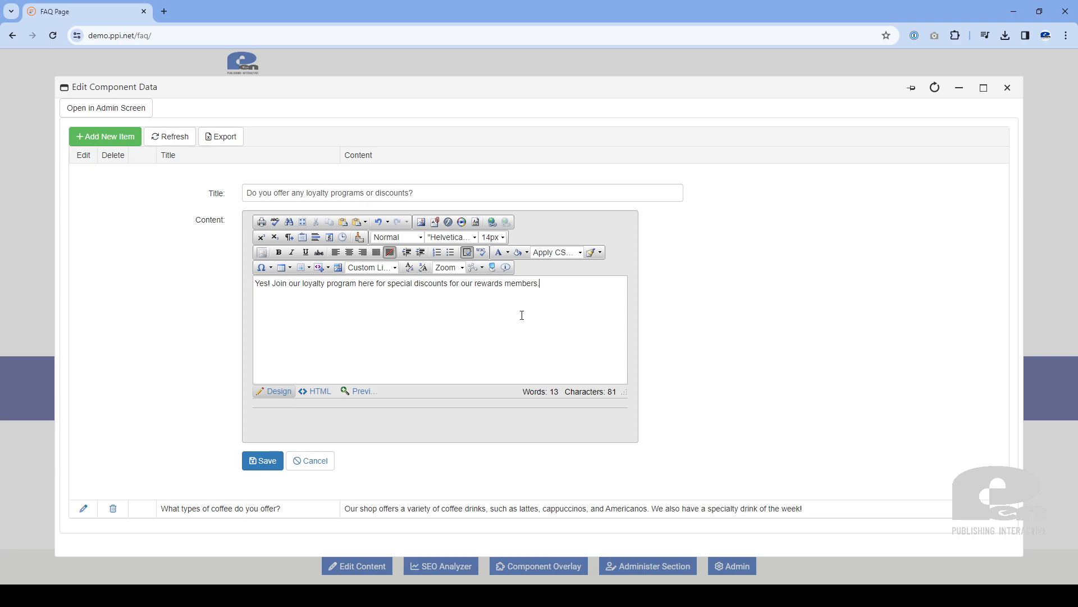
pyautogui.click(256, 464)
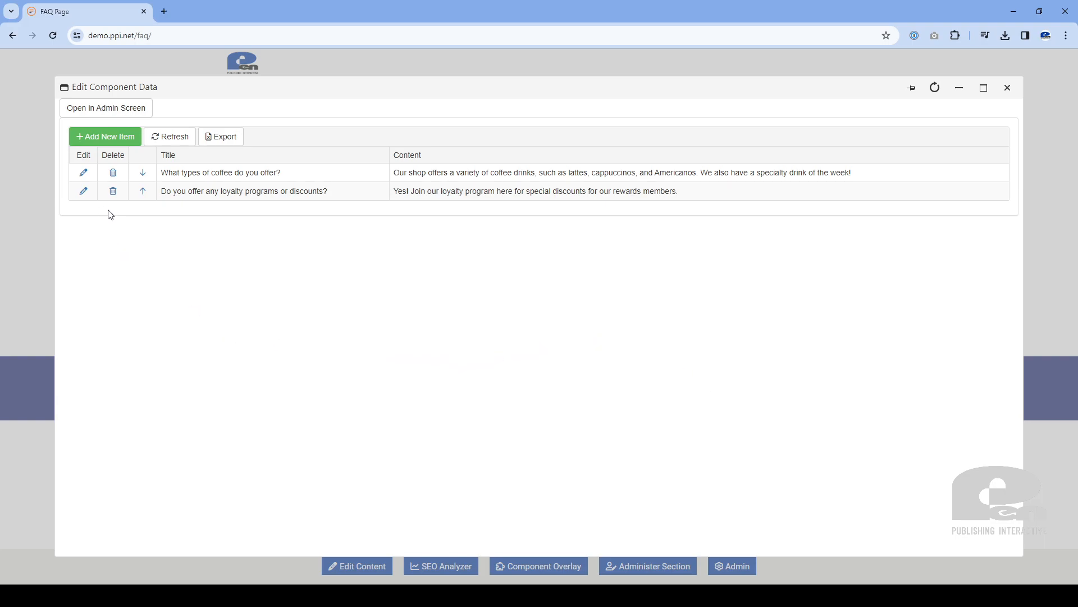
# Review the coffee types item in its edit form, update it as is and close the component data editor
pyautogui.click(84, 173)
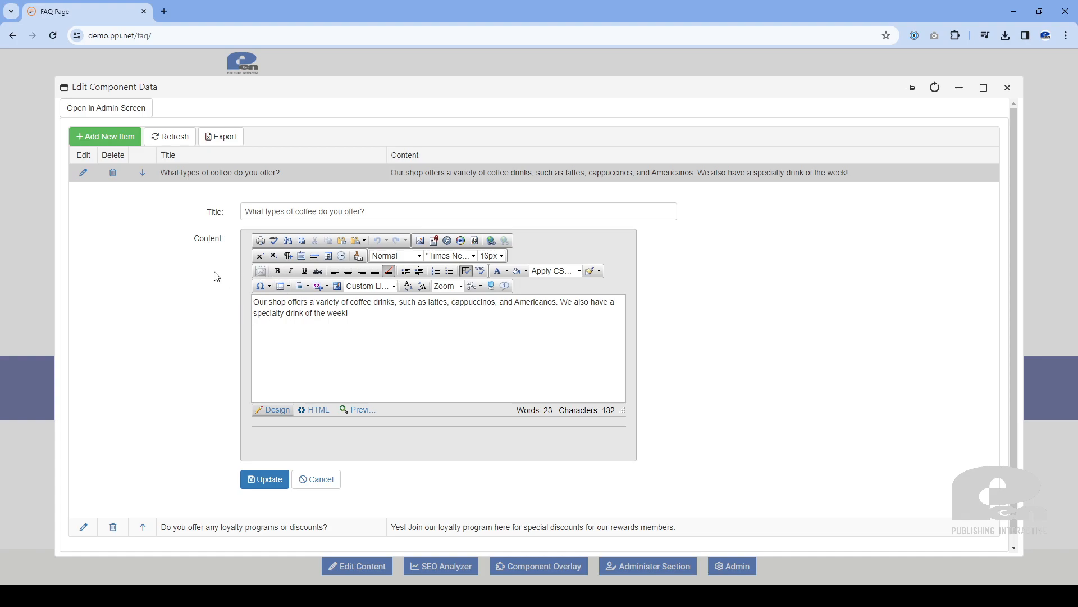
pyautogui.click(264, 485)
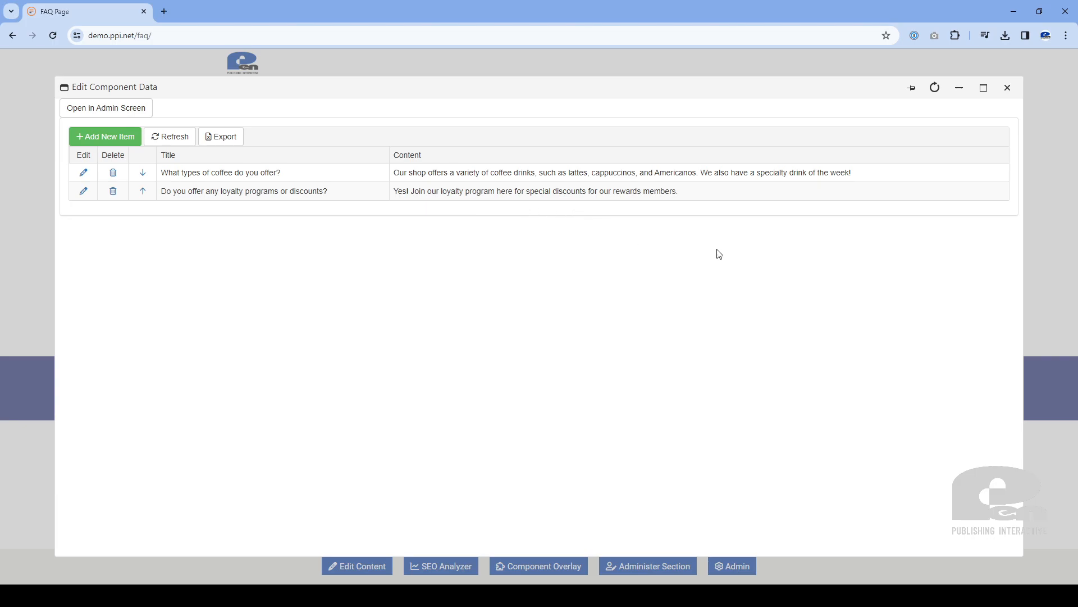
pyautogui.click(1014, 86)
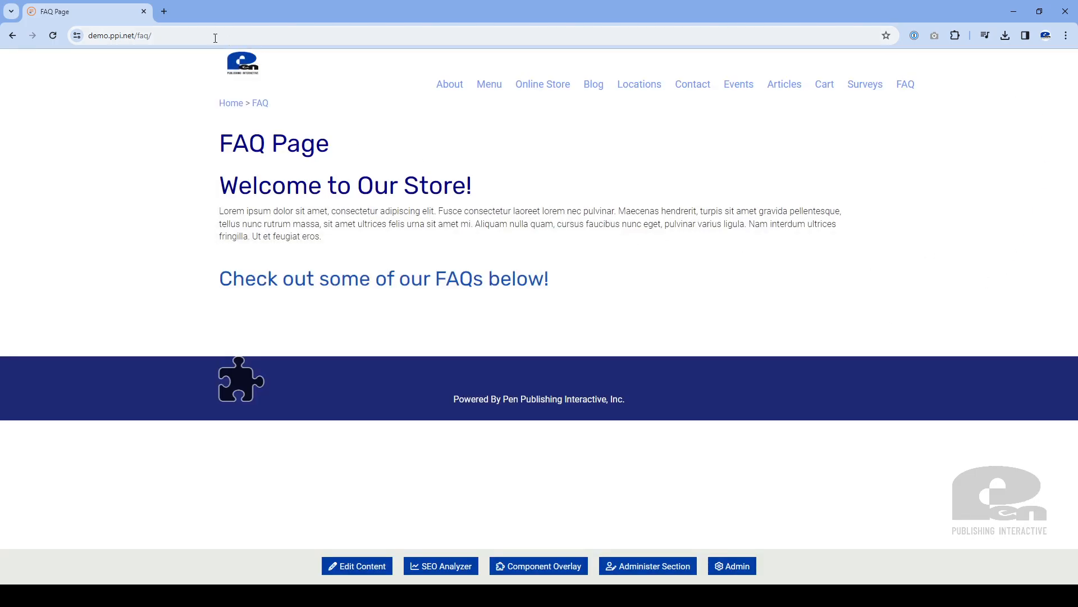
# Reload the FAQ page and test the drawers by collapsing the coffee question and expanding the loyalty programs question
pyautogui.click(177, 35)
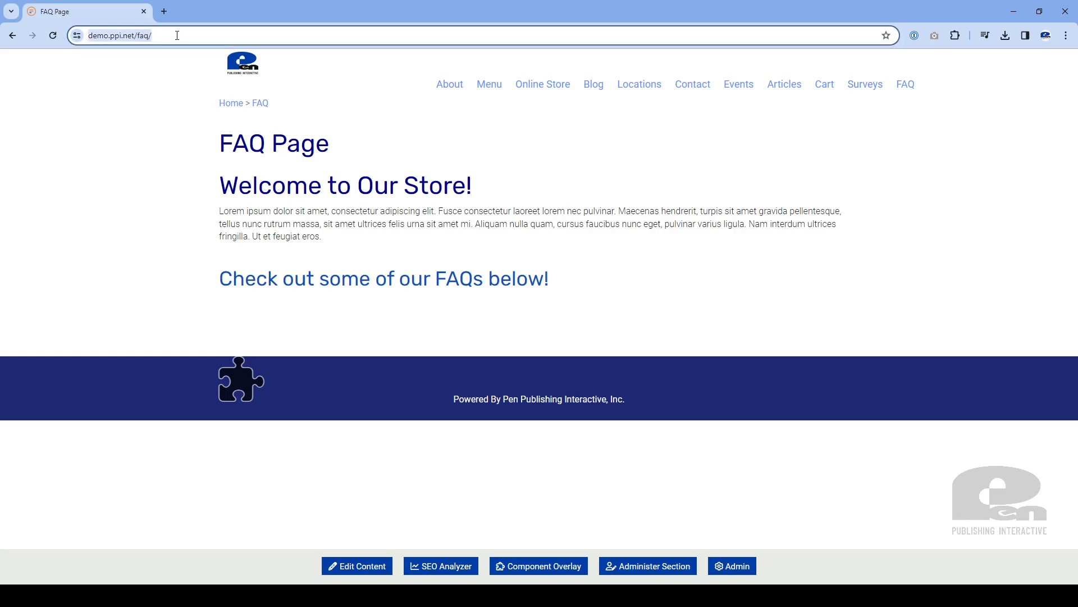
pyautogui.press('Return')
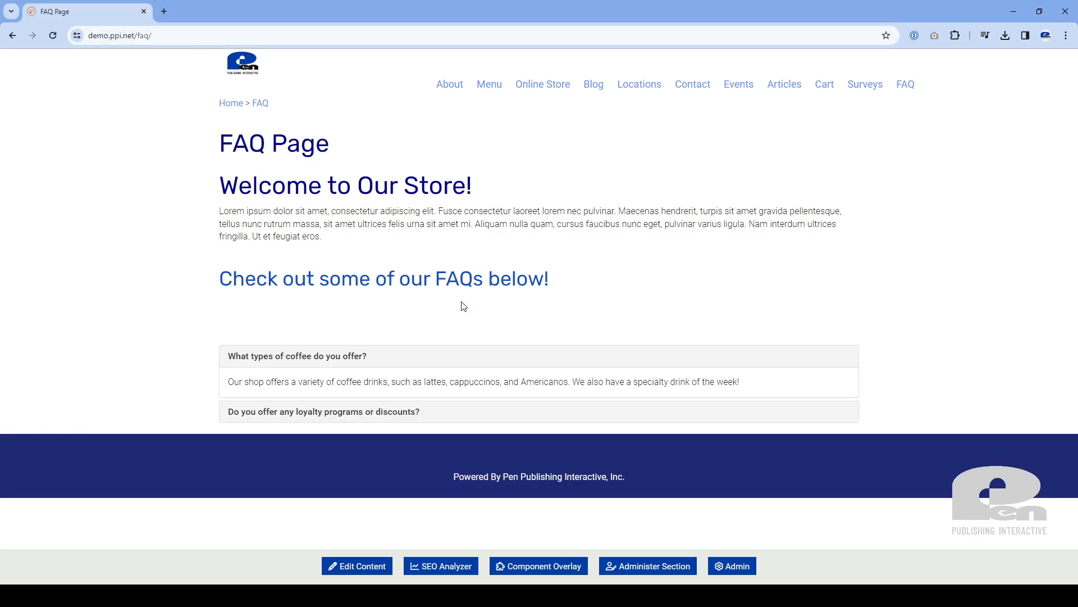
pyautogui.click(246, 357)
pyautogui.click(246, 356)
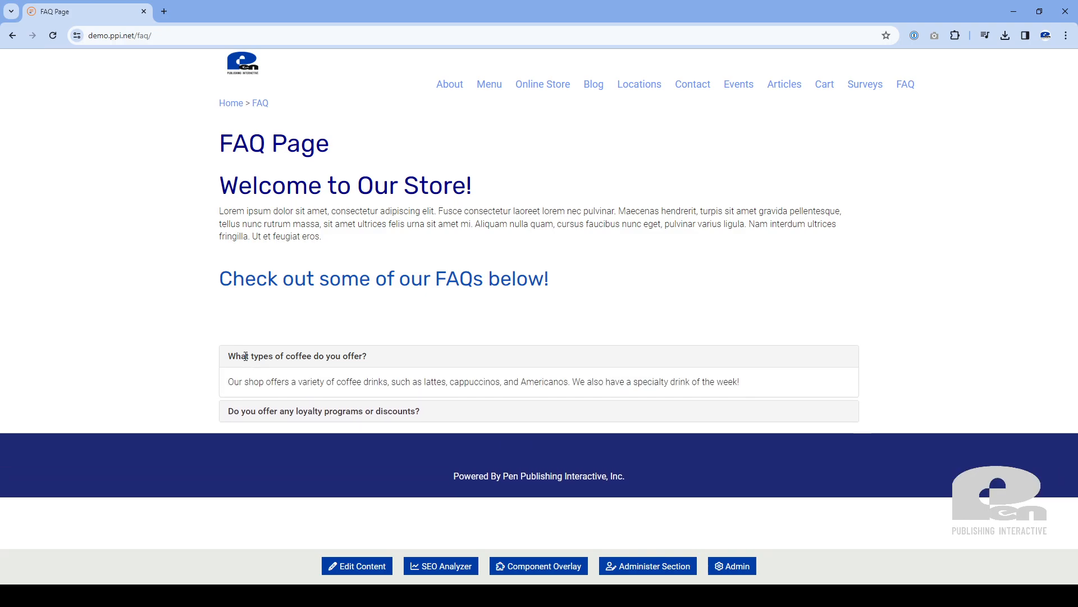
pyautogui.click(239, 356)
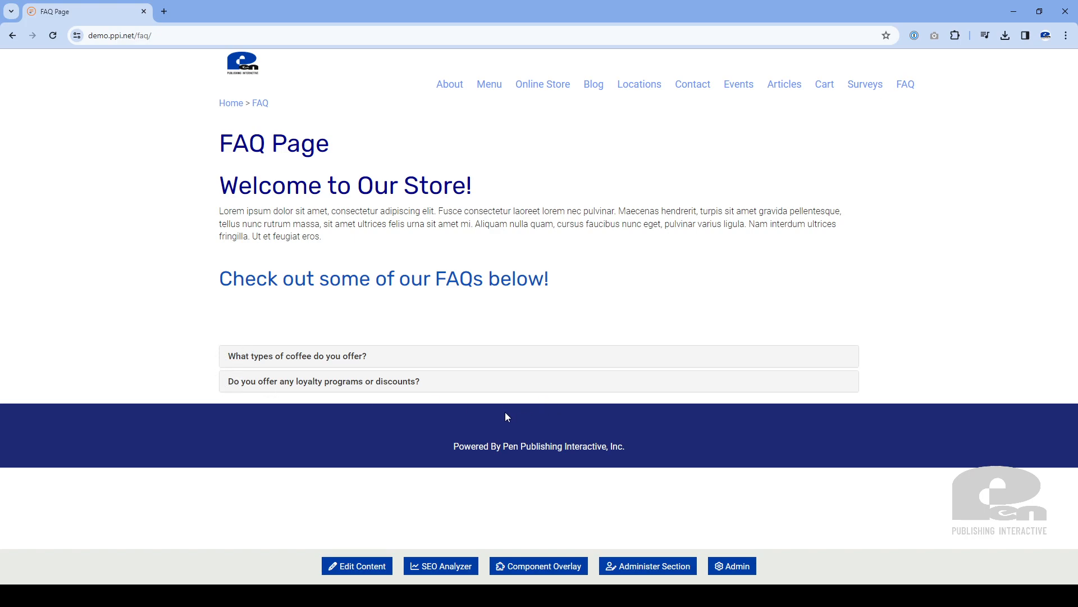
pyautogui.click(417, 381)
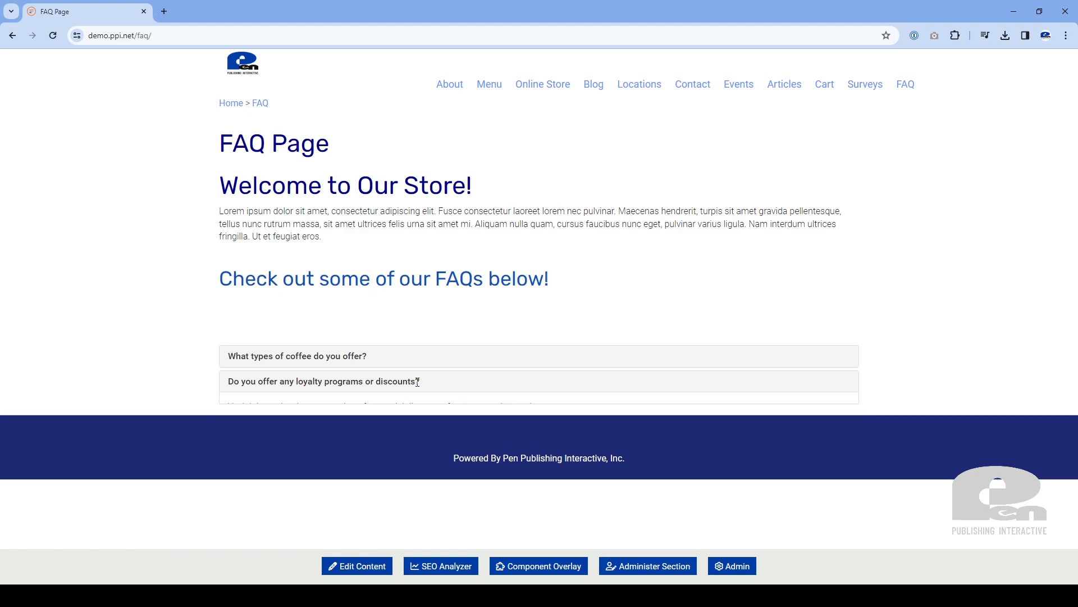